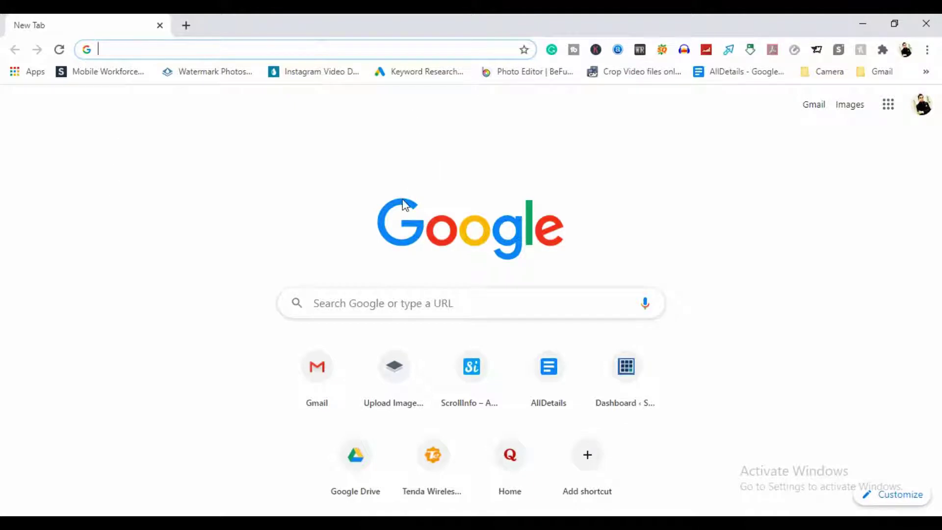
Focus the Chrome address bar on the New Tab page to bring up recent-search suggestions.
left_click(291, 49)
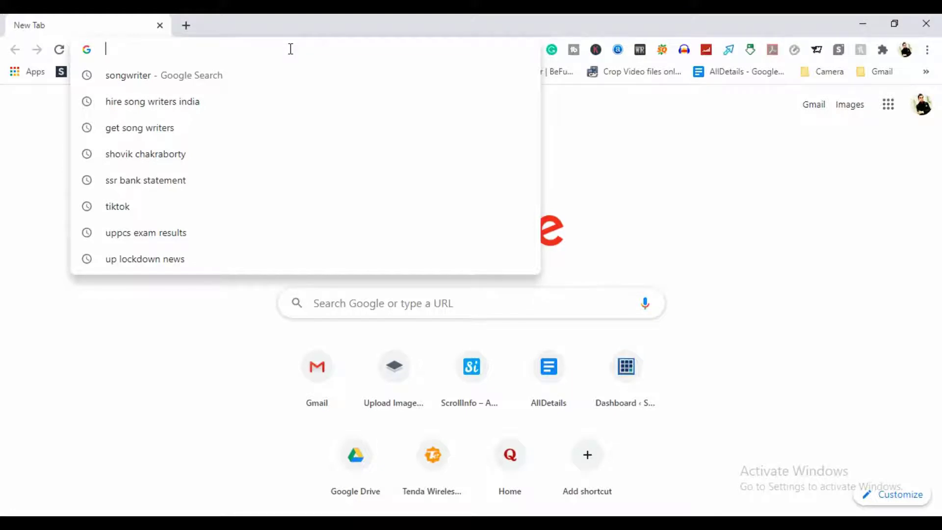
Load remove.bg/upload from the 'remo' autocomplete, then open a second blank tab.
type("remo")
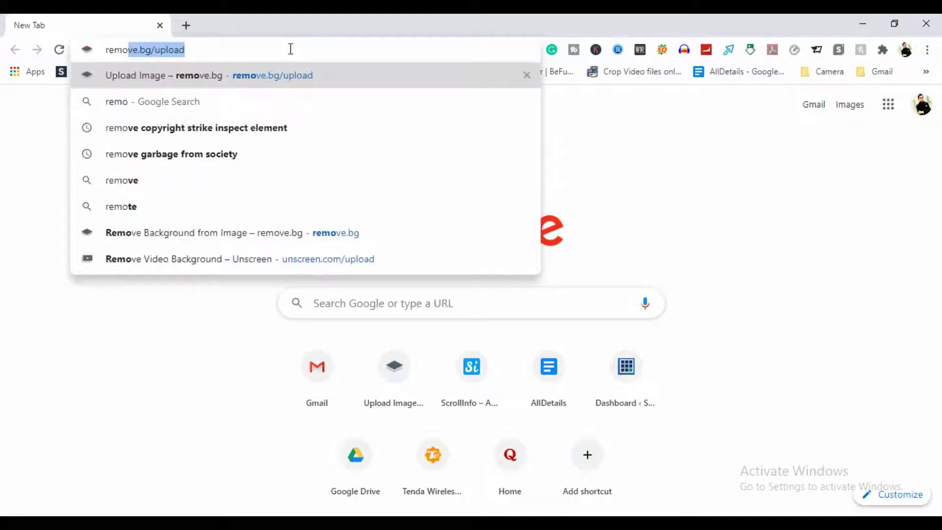
key("Return")
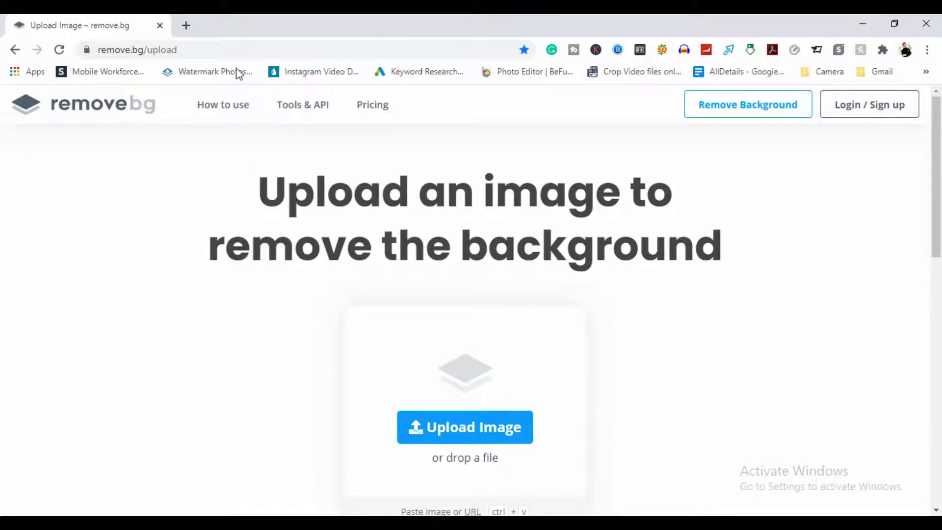
left_click(187, 26)
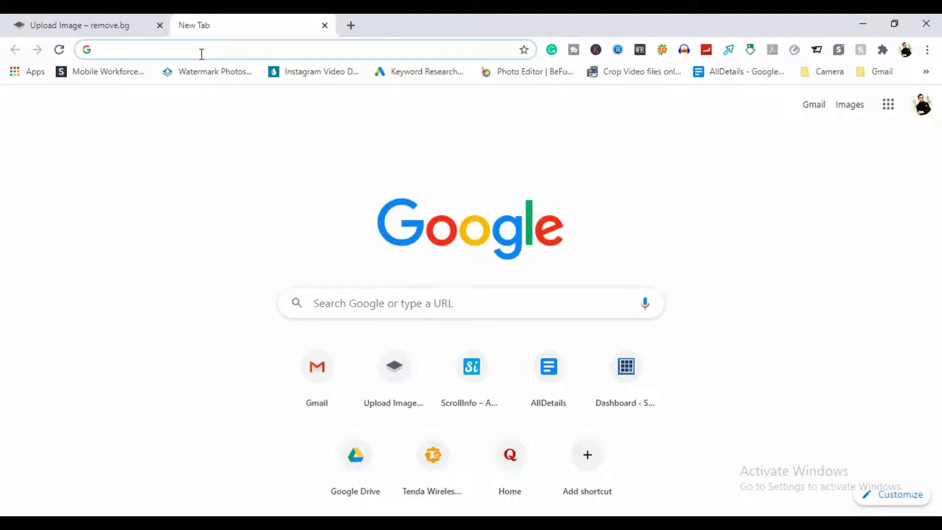
Search Google for 'nature' and switch to image results.
type("nature")
key("Return")
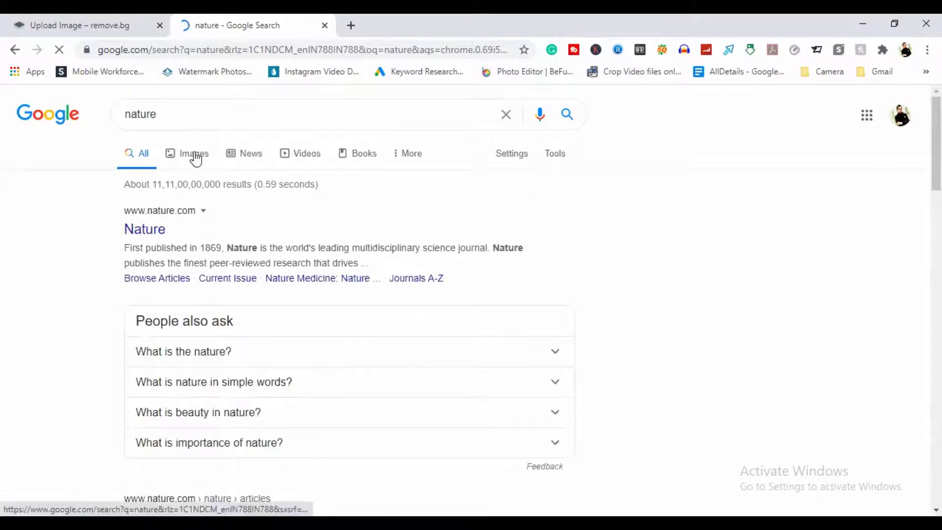
left_click(195, 159)
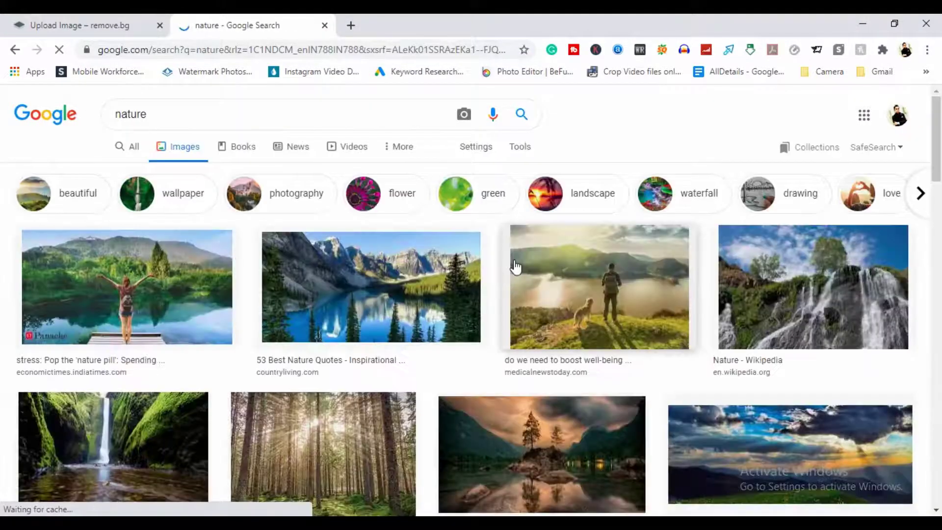
Find the 'Nurtured by nature' photo of the woman on grass and open its preview.
scroll(515, 266, "down", 3)
scroll(515, 266, "down", 7)
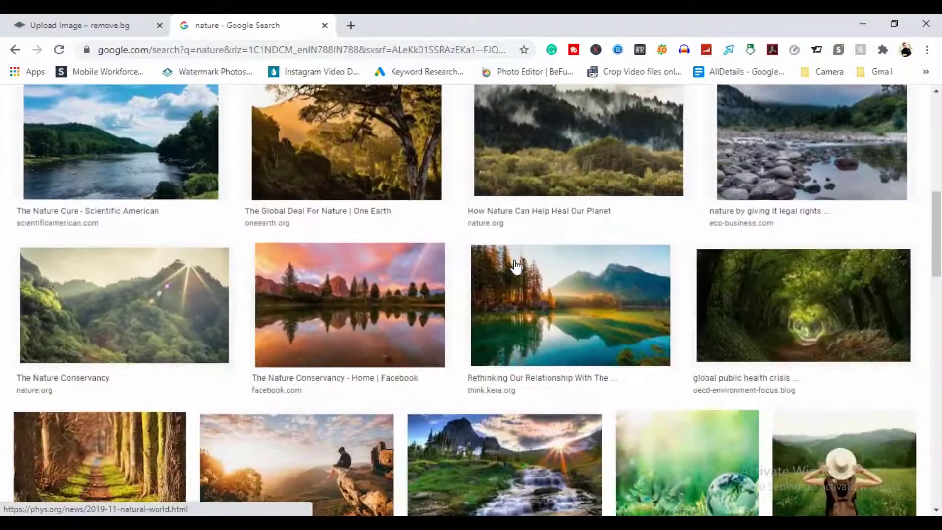
scroll(514, 266, "down", 4)
scroll(515, 267, "down", 5)
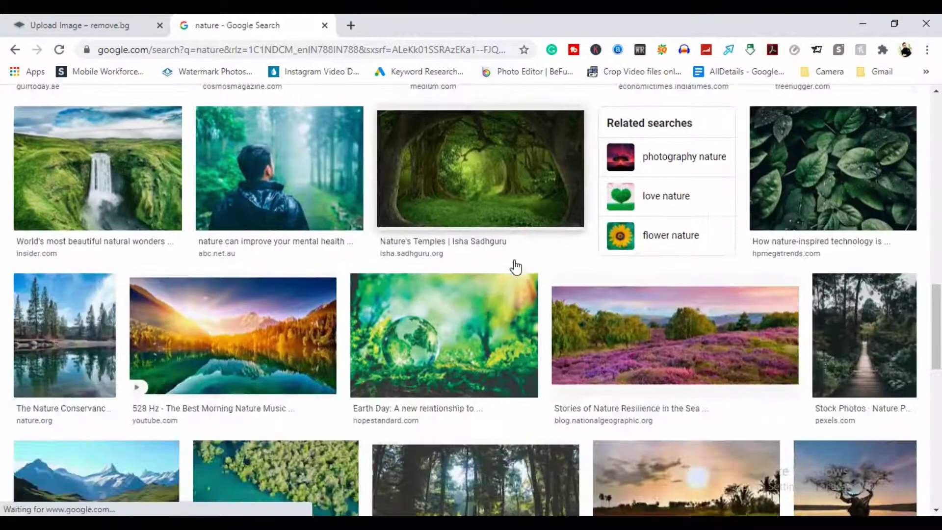
scroll(515, 266, "down", 4)
scroll(515, 267, "down", 8)
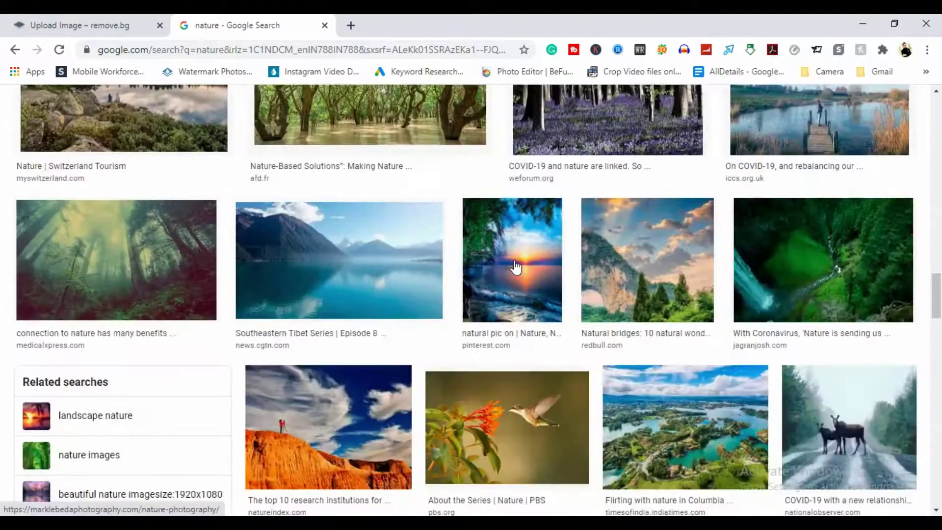
scroll(515, 266, "down", 6)
scroll(515, 266, "down", 5)
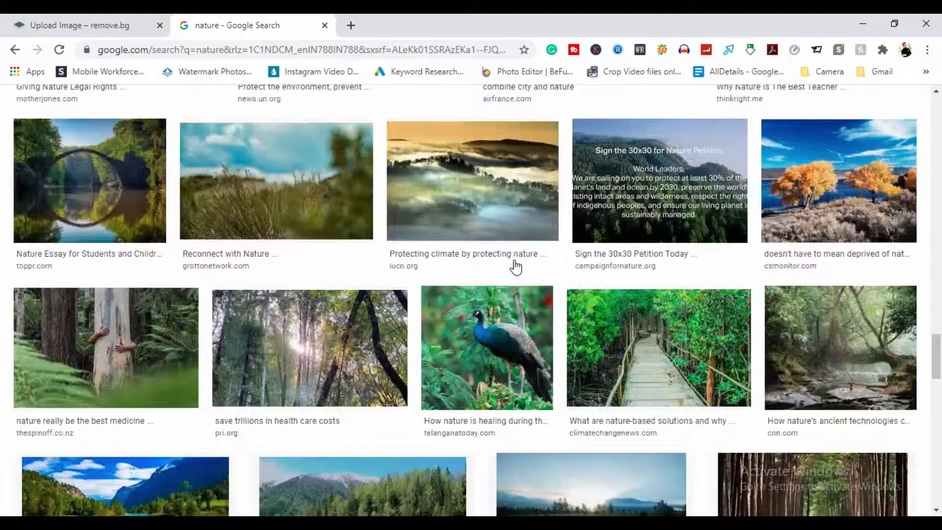
scroll(515, 267, "down", 12)
scroll(515, 266, "up", 4)
scroll(515, 266, "up", 10)
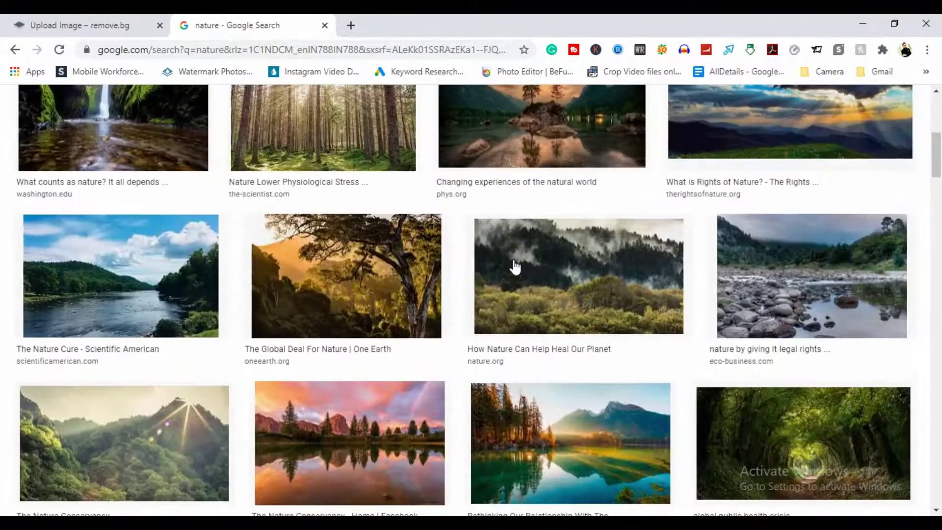
scroll(515, 266, "up", 8)
scroll(515, 266, "down", 8)
scroll(515, 267, "down", 8)
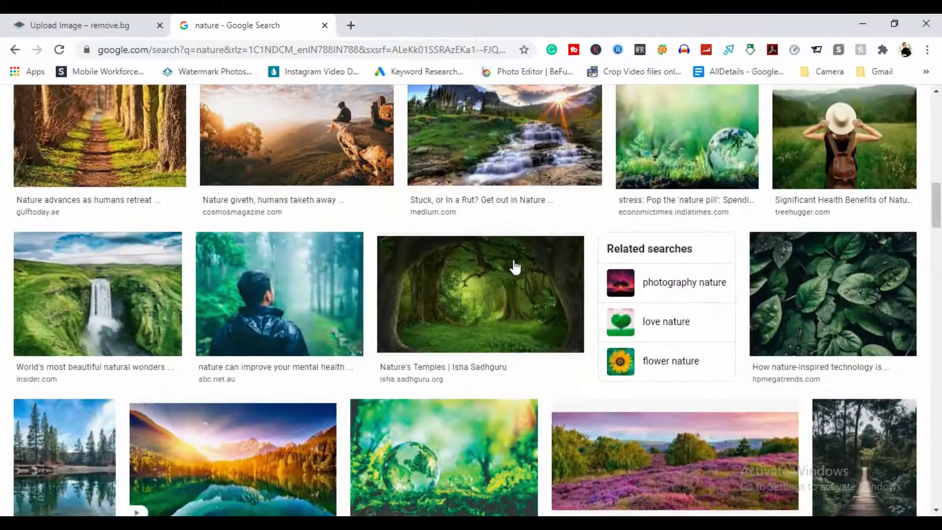
scroll(515, 266, "down", 4)
scroll(515, 266, "down", 1)
scroll(515, 266, "down", 3)
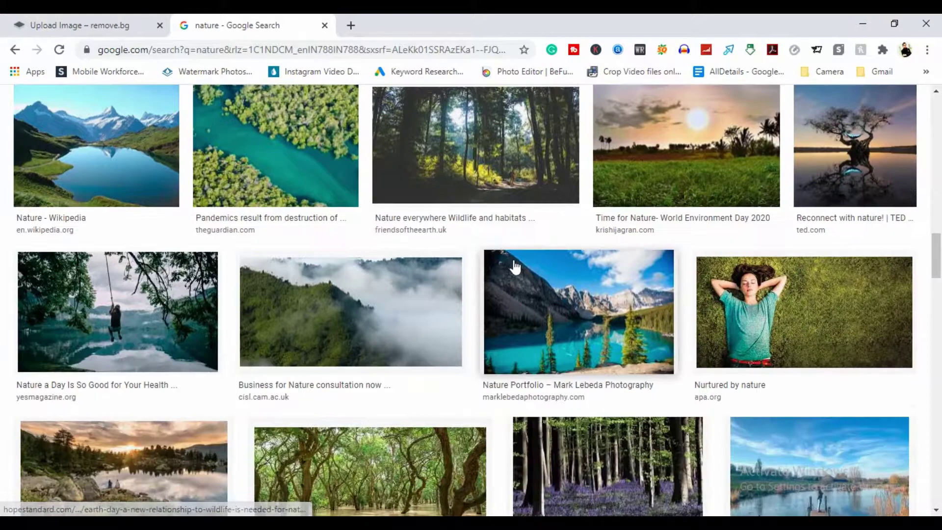
left_click(854, 323)
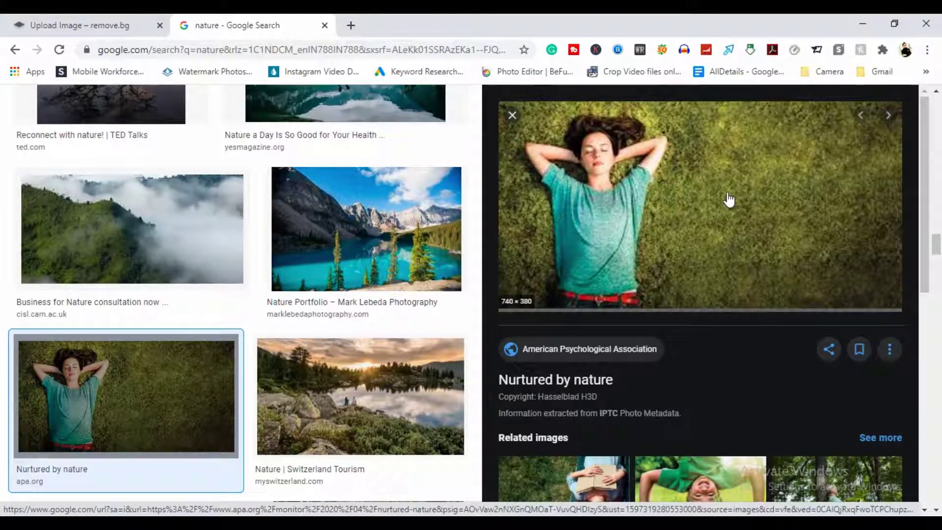
Open the grass photo in its own tab and close the nature search results tab.
right_click(728, 194)
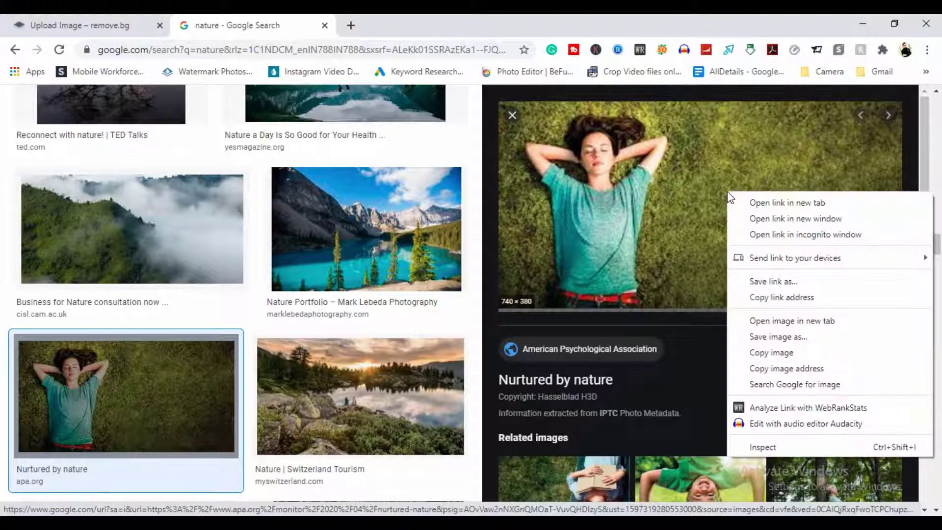
left_click(788, 320)
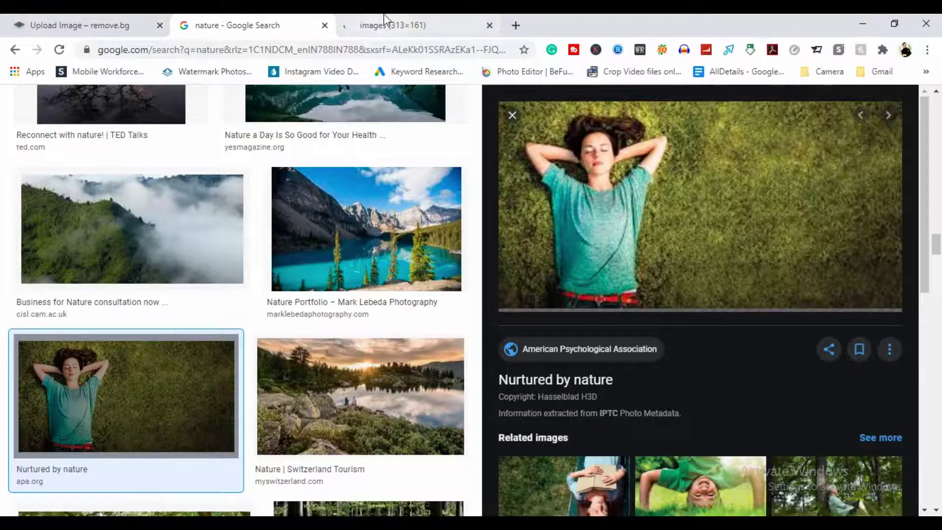
left_click(358, 27)
left_click(324, 25)
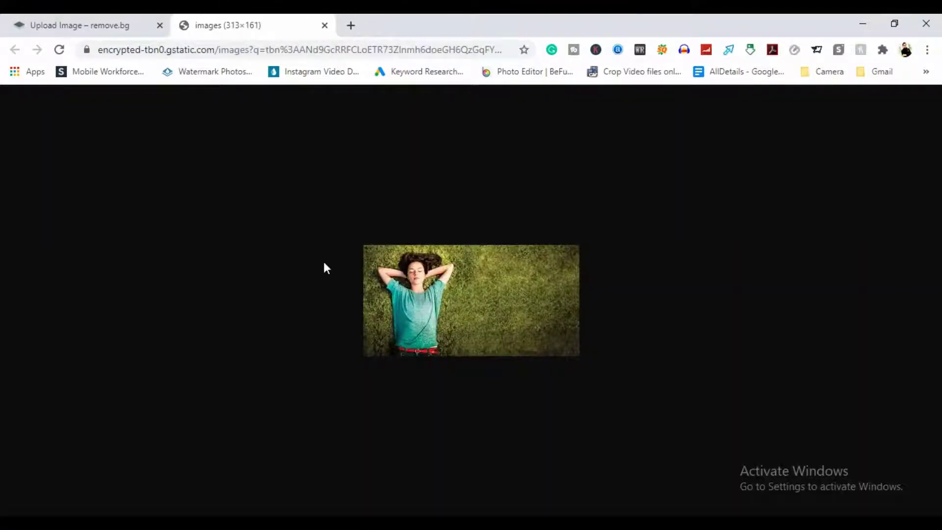
Copy the grass photo's full web address and return to the remove.bg upload tab.
right_click(500, 297)
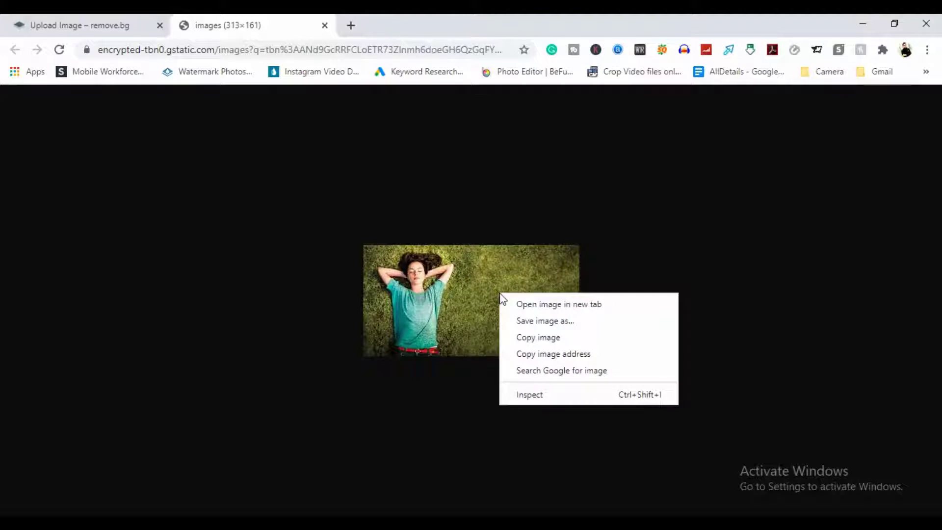
left_click(420, 51)
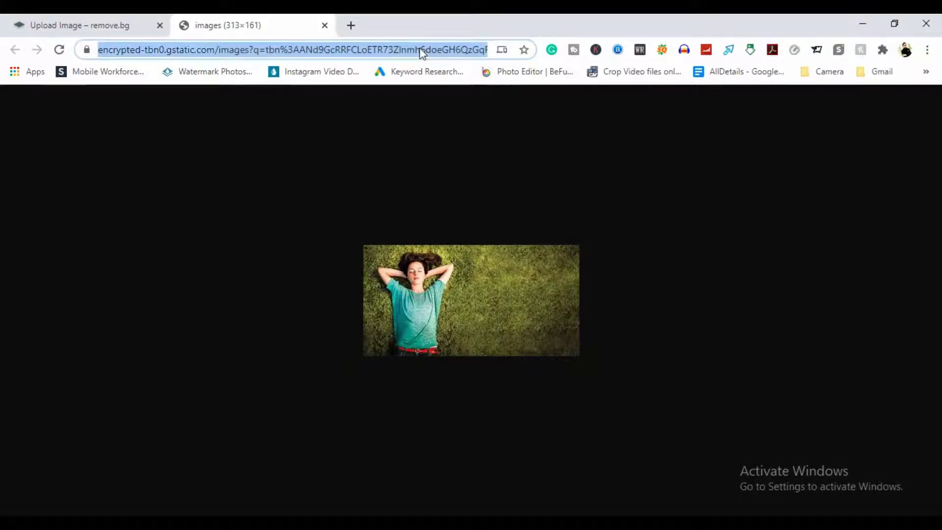
left_click(81, 25)
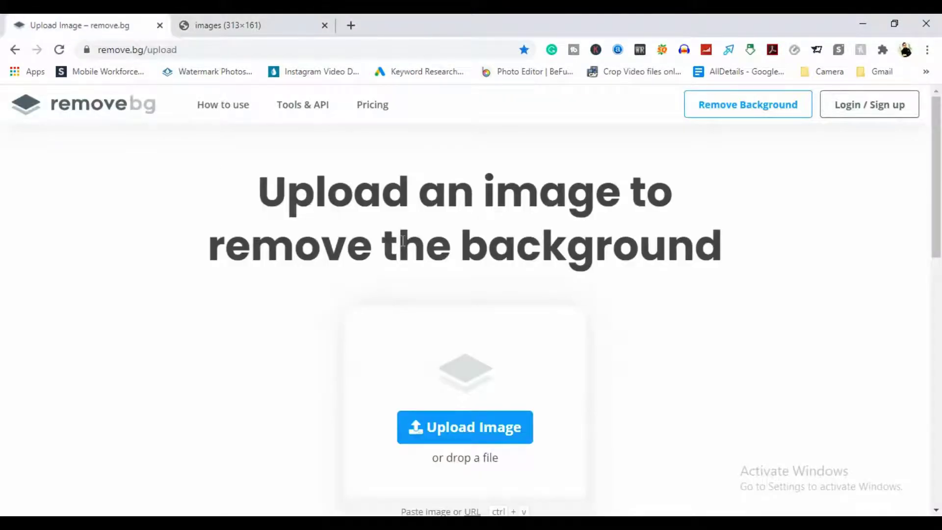
Paste the photo URL into remove.bg and download the 313 × 161 transparent PNG cut-out.
key("ctrl+v")
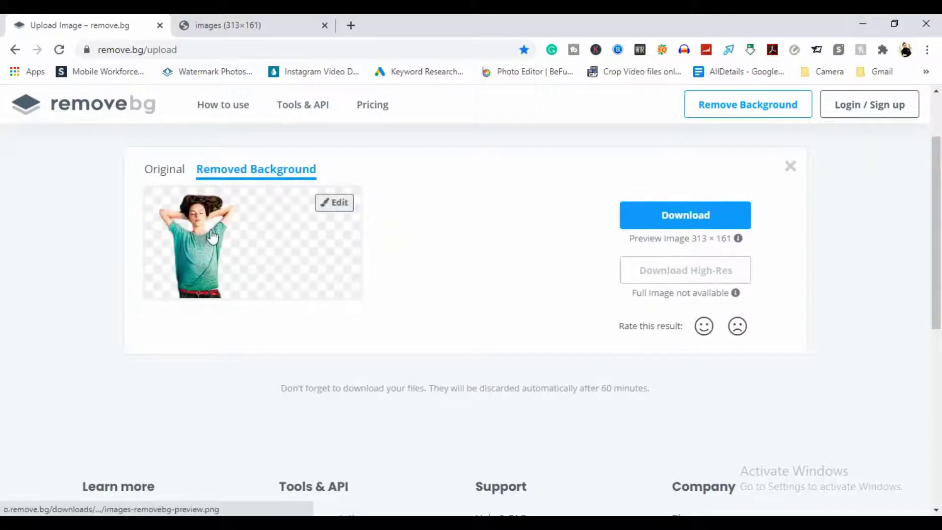
left_click(700, 213)
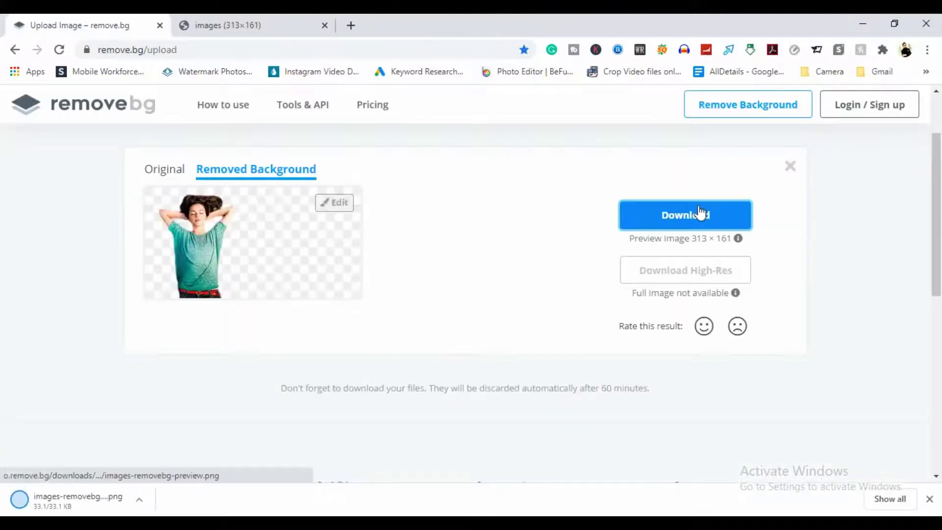
left_click(92, 499)
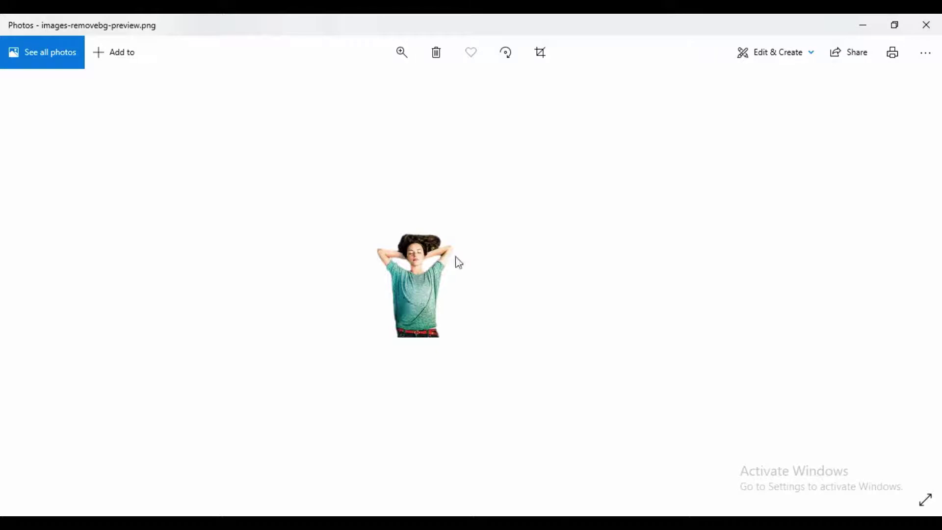
left_click(925, 26)
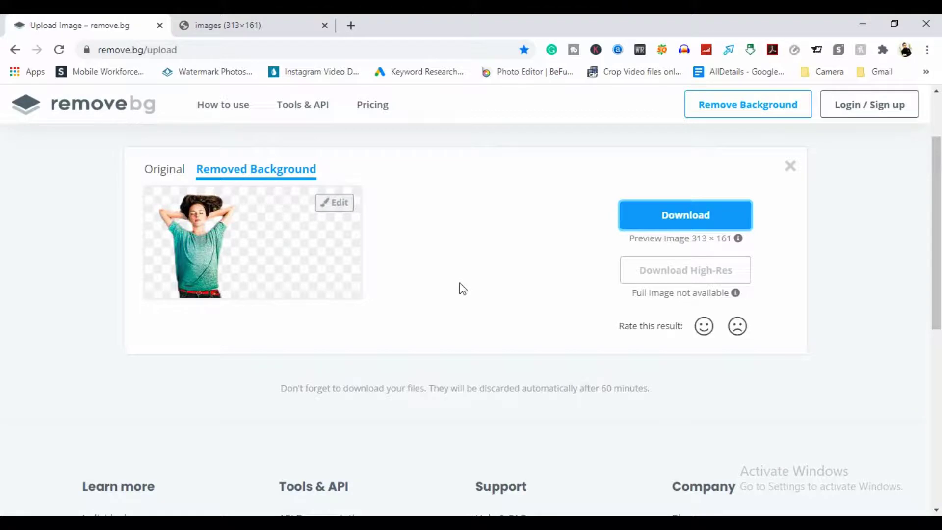
In the background editor, try lake, teal and green hills photos, then settle on rainbow stripes.
left_click(333, 203)
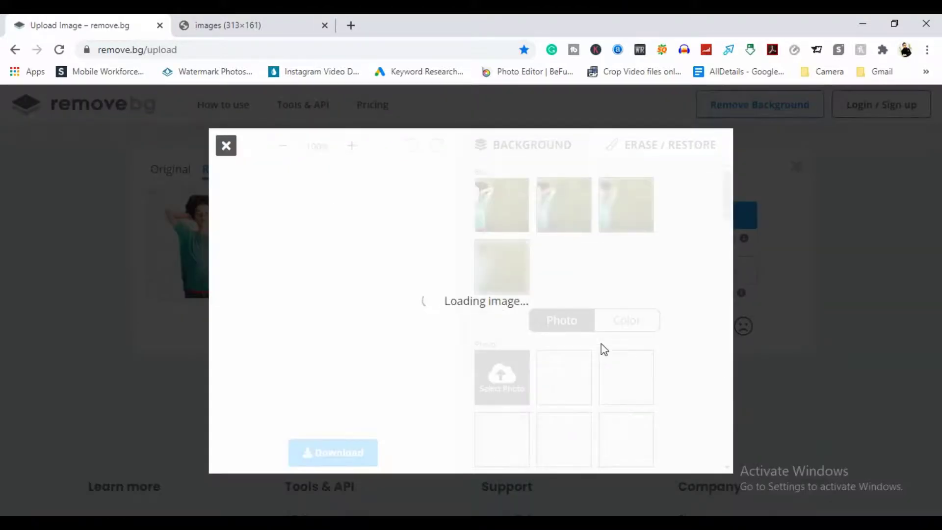
scroll(571, 374, "down", 2)
scroll(574, 294, "down", 1)
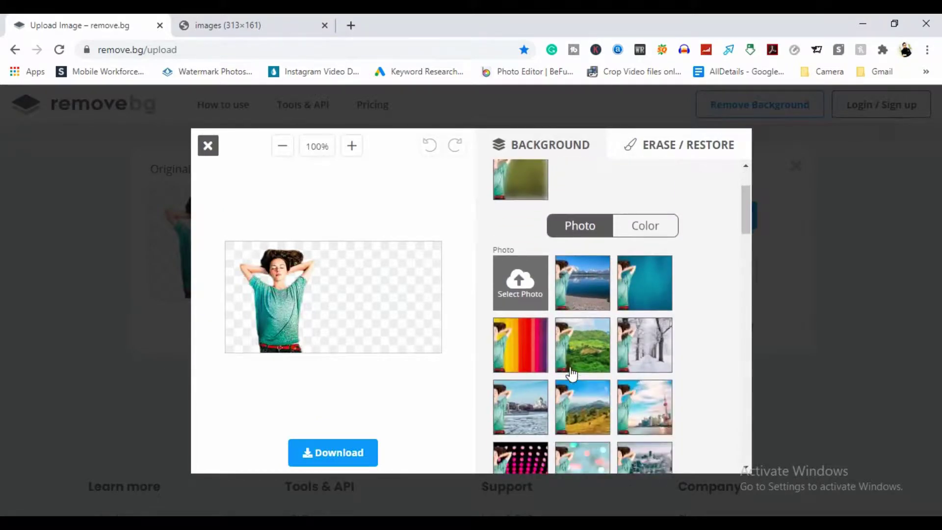
scroll(578, 257, "down", 1)
left_click(577, 257)
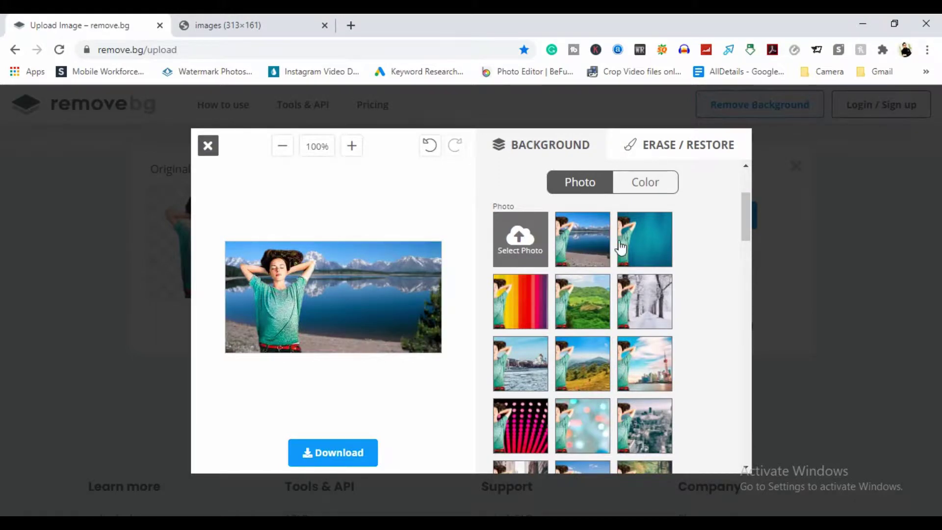
left_click(649, 246)
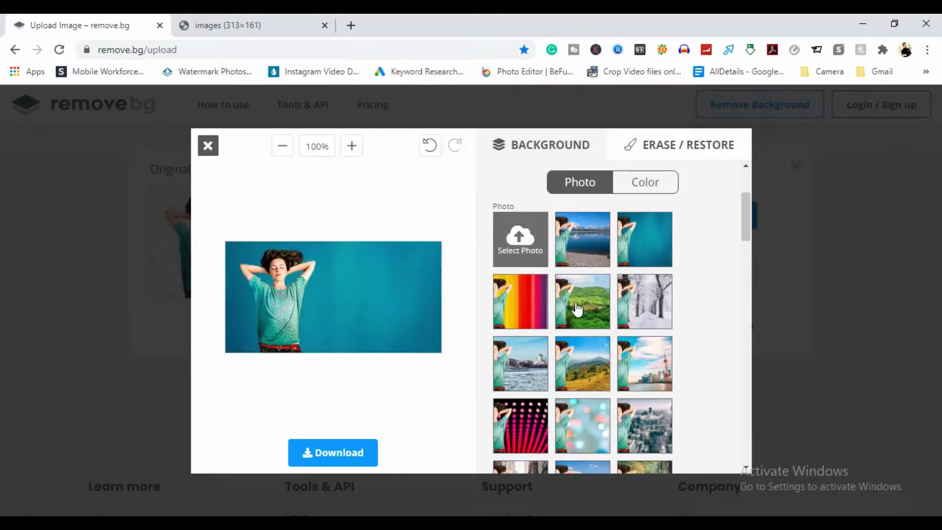
left_click(578, 308)
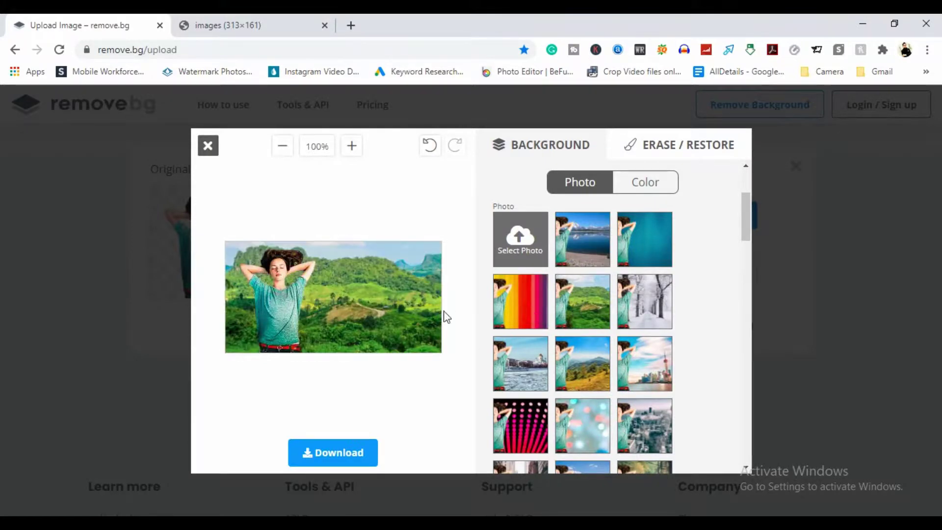
left_click(534, 312)
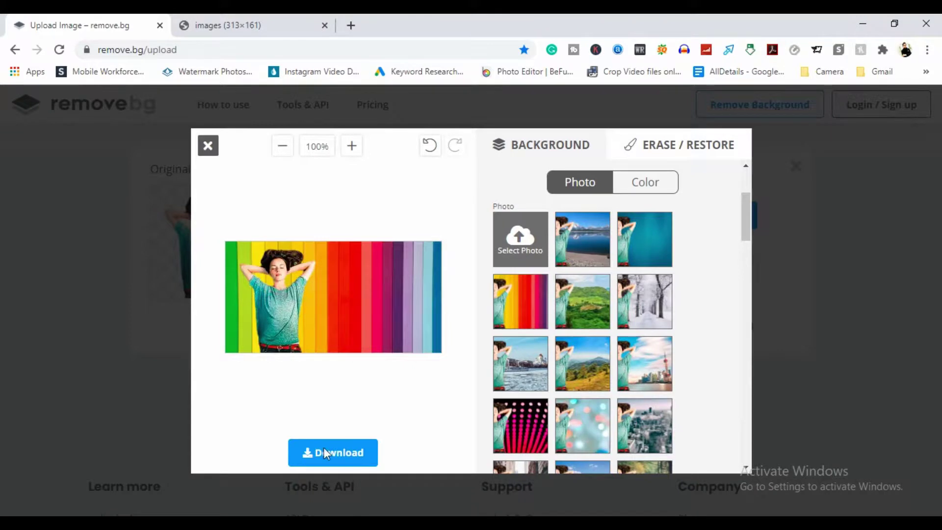
Download the rainbow-backdrop composite and open images-removebg-preview (1).png in Photos.
left_click(344, 453)
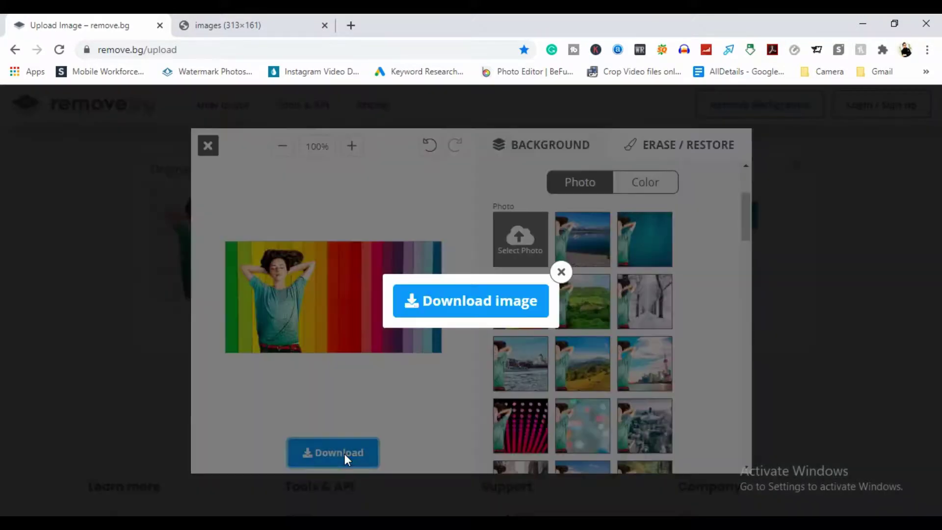
left_click(479, 298)
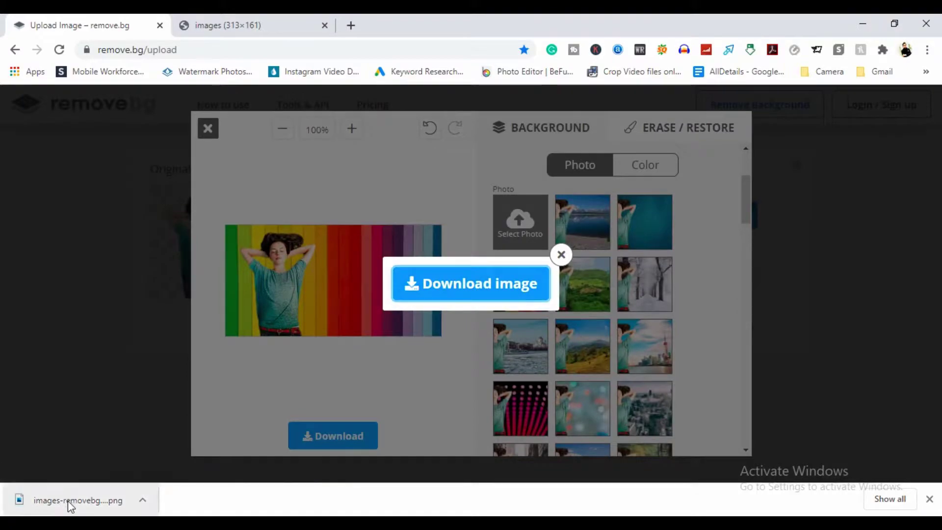
left_click(68, 500)
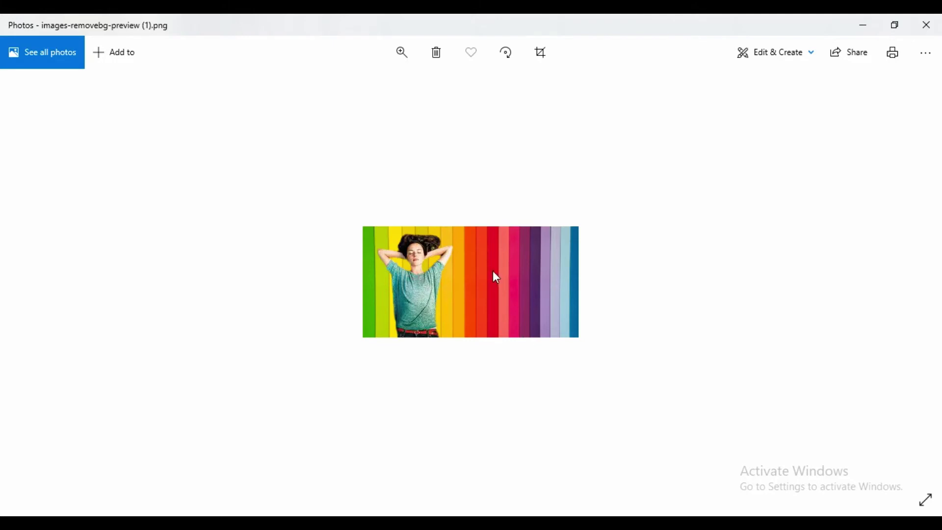
left_click(786, 522)
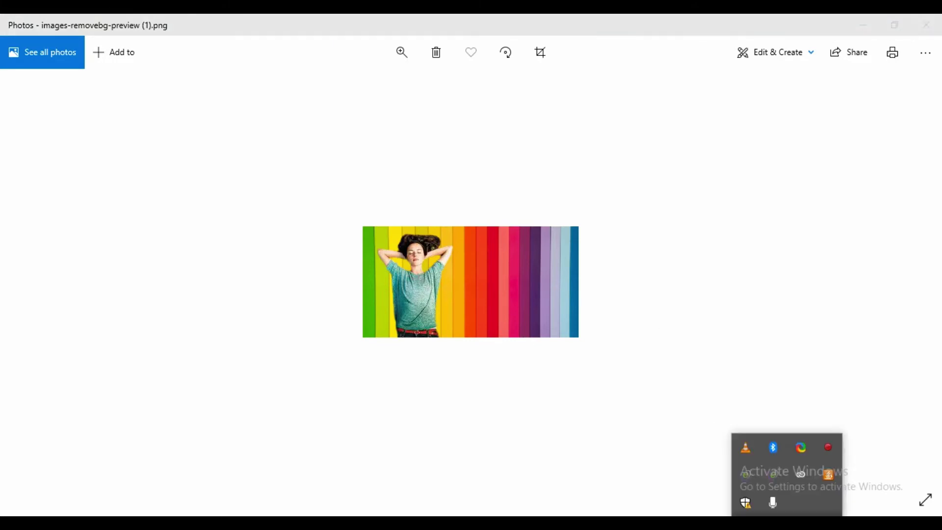